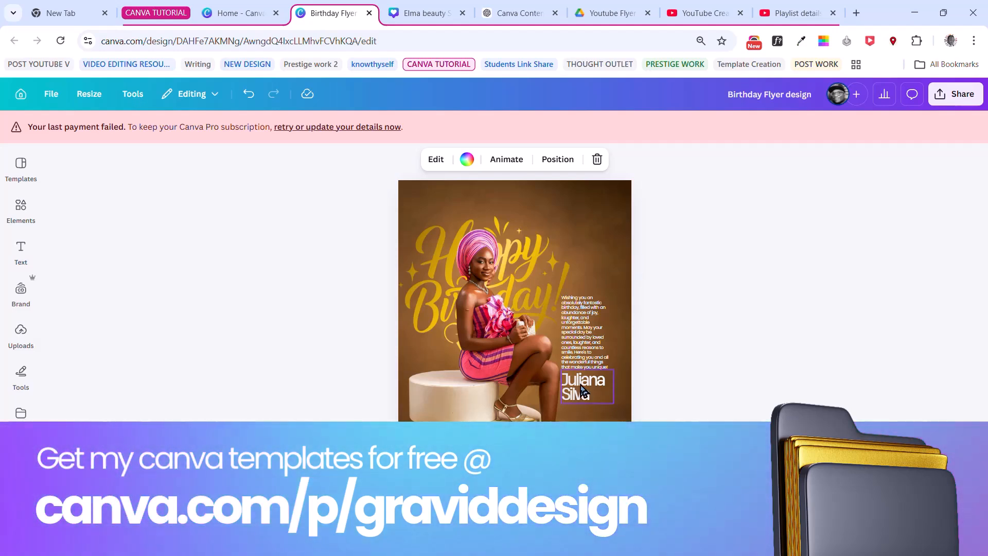
click(477, 521)
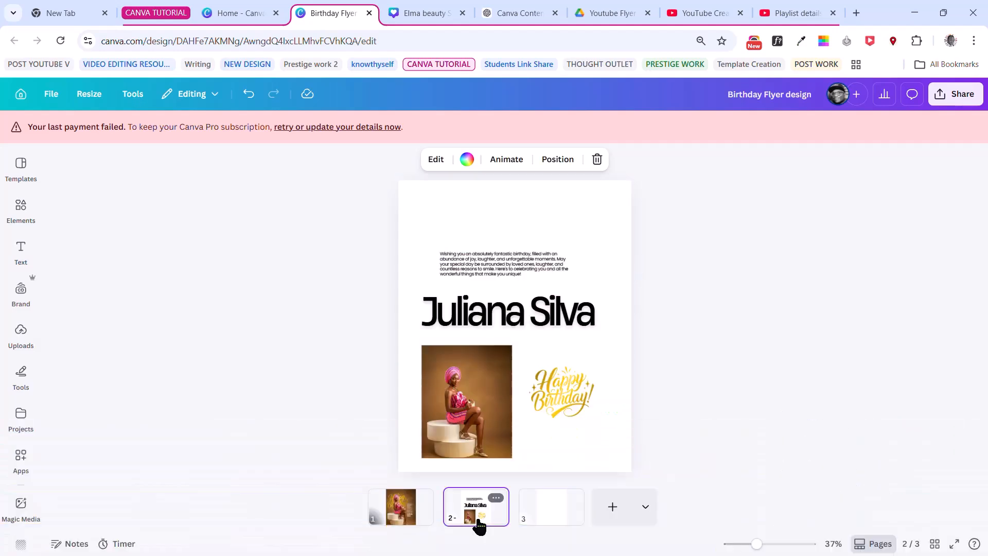
click(400, 510)
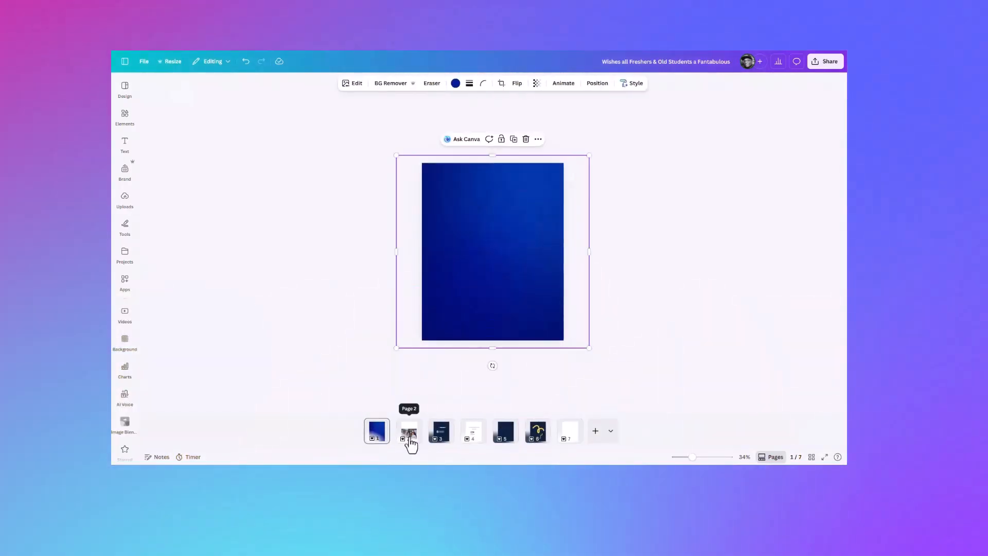
drag(574, 347, 588, 351)
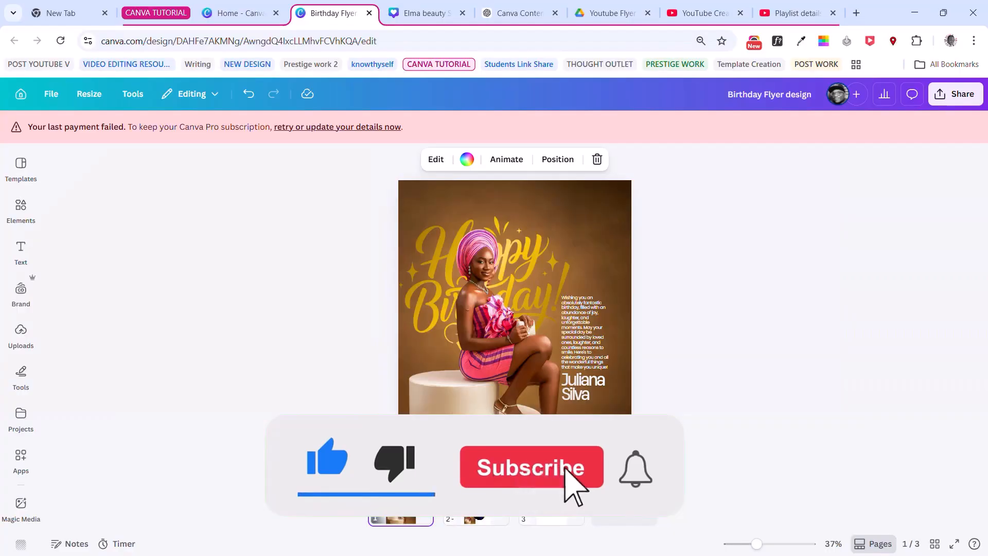
- Duplicate the page of source elements and reorder the pages so the blank one is first and the finished flyer last
click(477, 519)
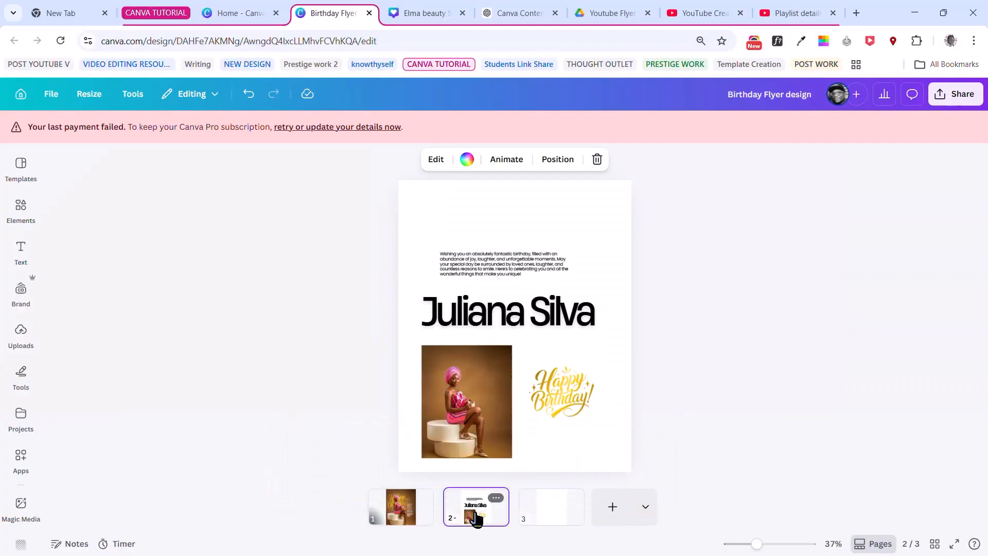
key(ctrl+d)
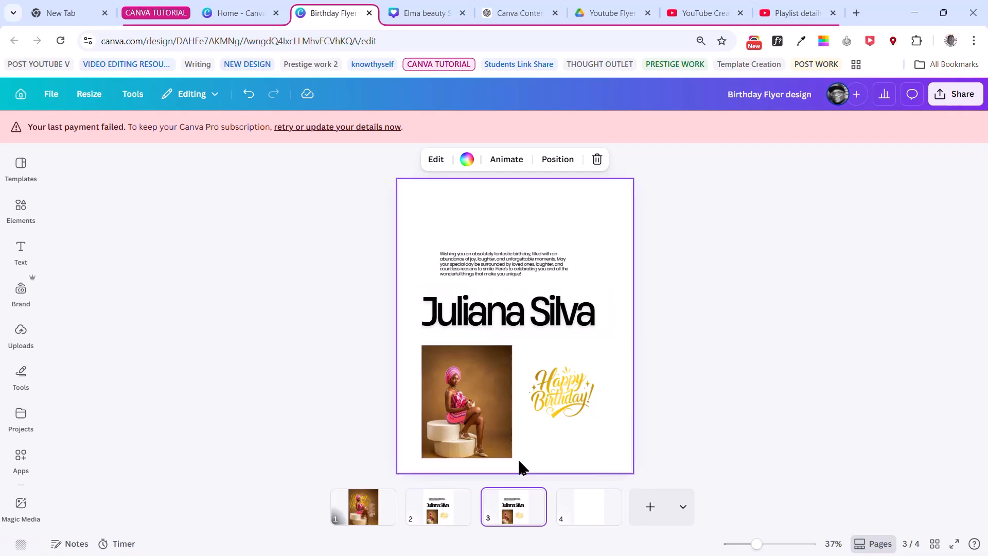
click(590, 505)
drag(590, 512, 355, 509)
click(445, 516)
drag(452, 514, 591, 513)
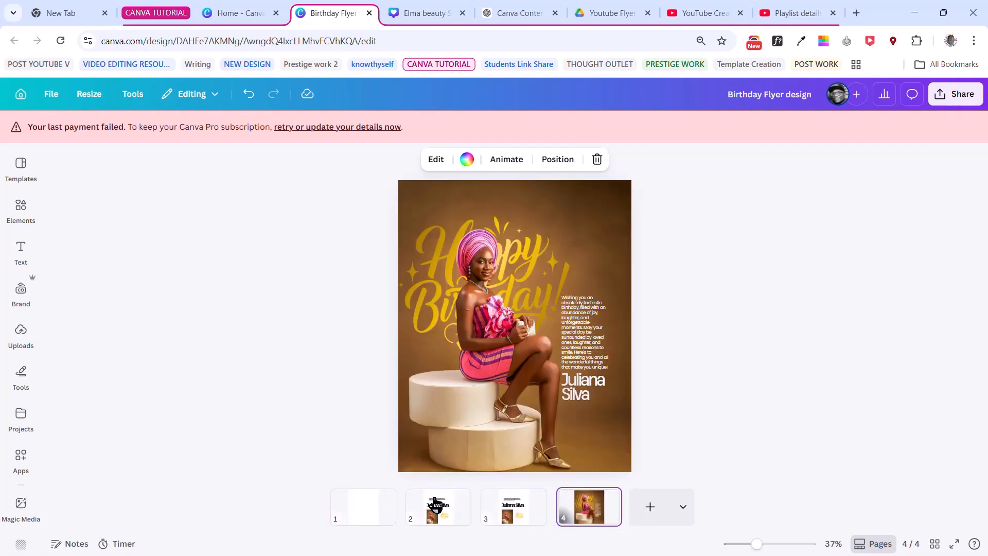
- Move the woman's photo from page 2 onto the blank page 1 and enlarge it
click(435, 501)
click(475, 434)
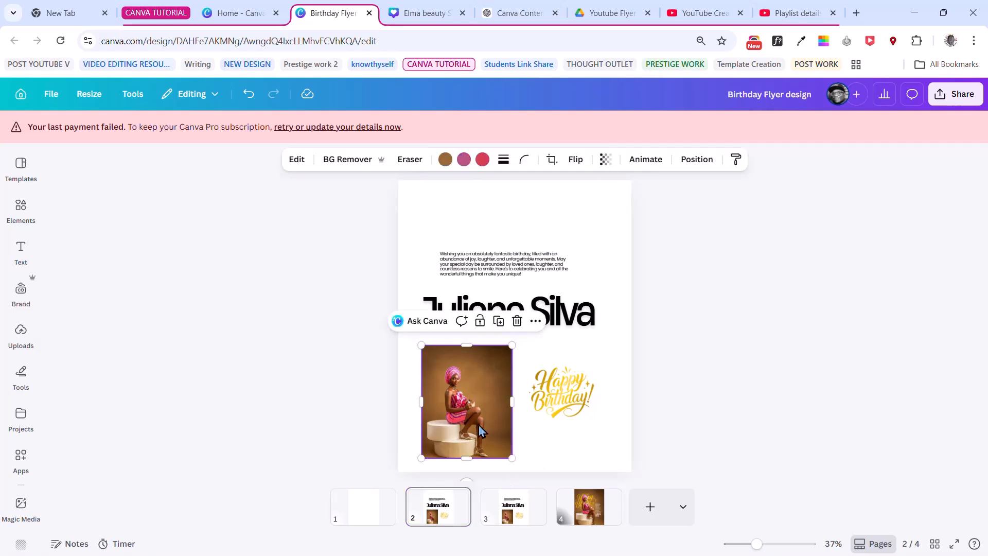
drag(465, 410, 376, 516)
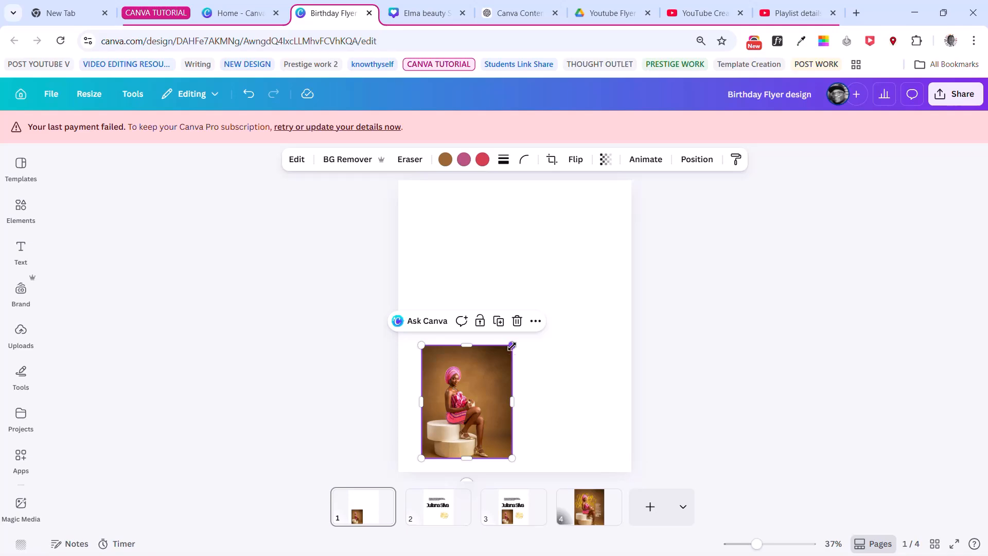
drag(511, 346, 577, 263)
- Try setting the photo as the background of page 1, and undo it
right_click(536, 325)
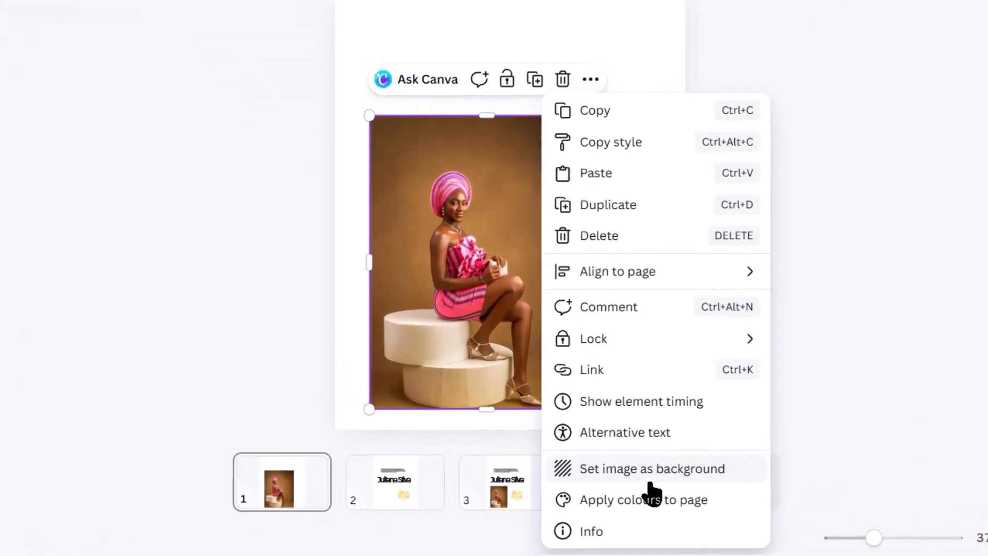
click(648, 477)
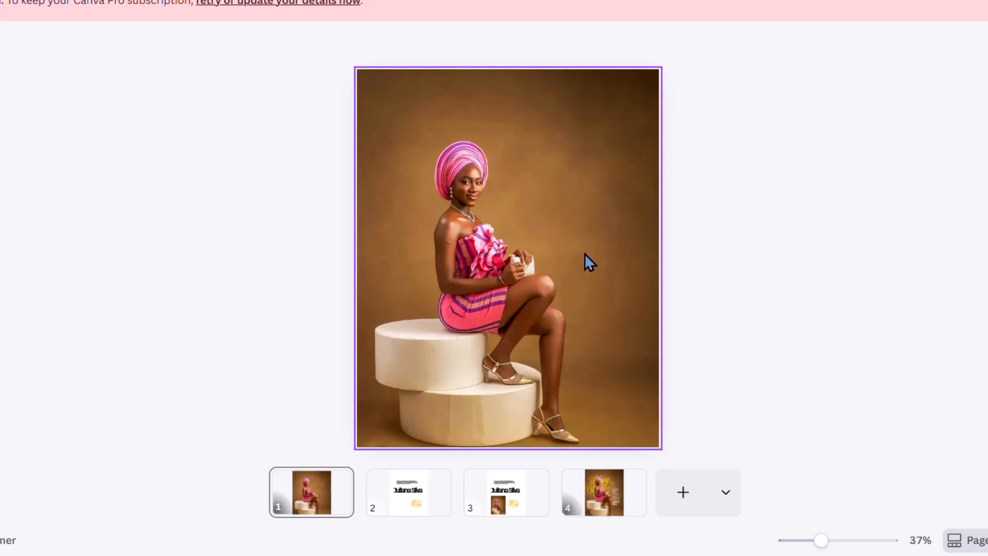
key(ctrl+z)
- Position and resize the photo so that it fills the whole of page 1
click(578, 194)
drag(587, 175, 655, 63)
drag(626, 155, 597, 144)
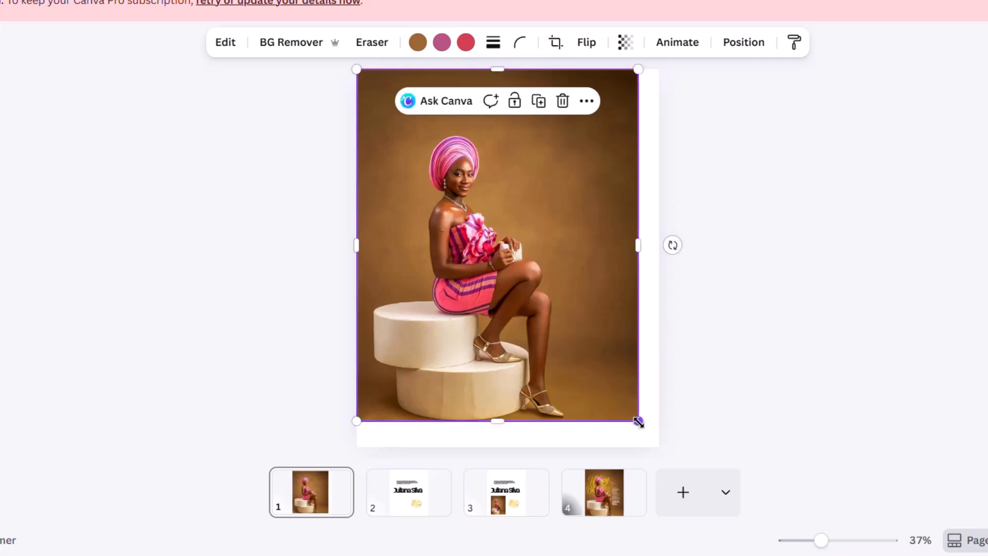
drag(638, 422, 659, 451)
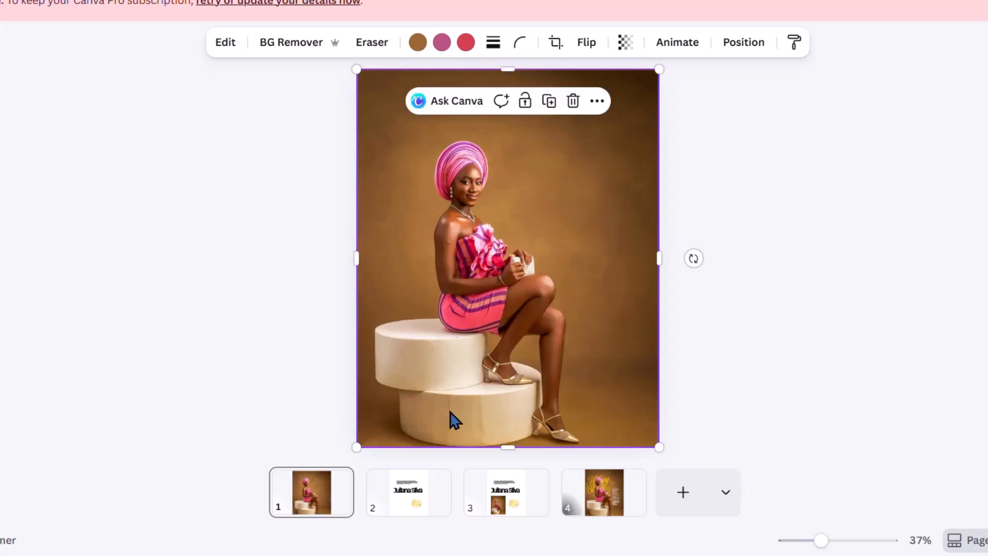
- Duplicate the full-page photo exactly over the original and remove the background from the copy
click(550, 102)
drag(551, 258, 548, 251)
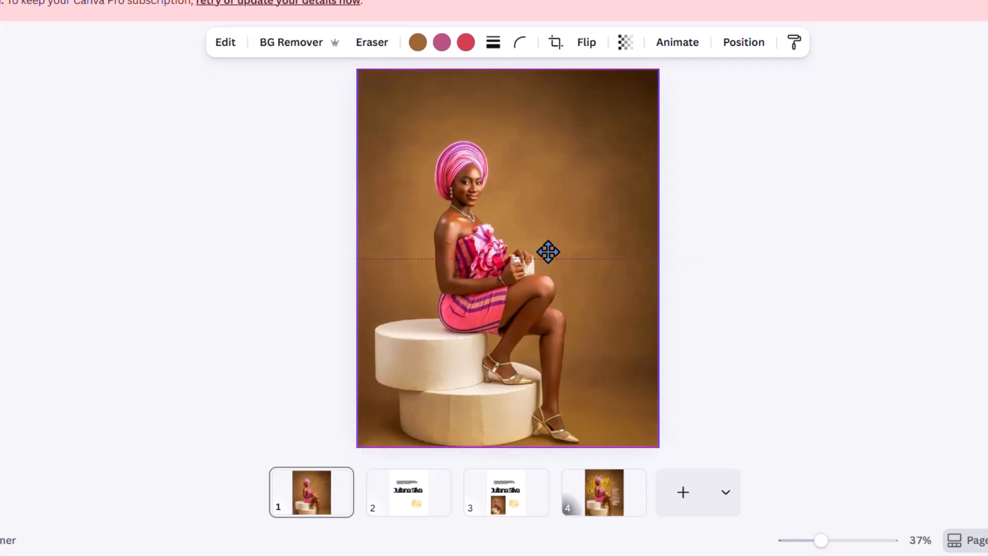
click(291, 43)
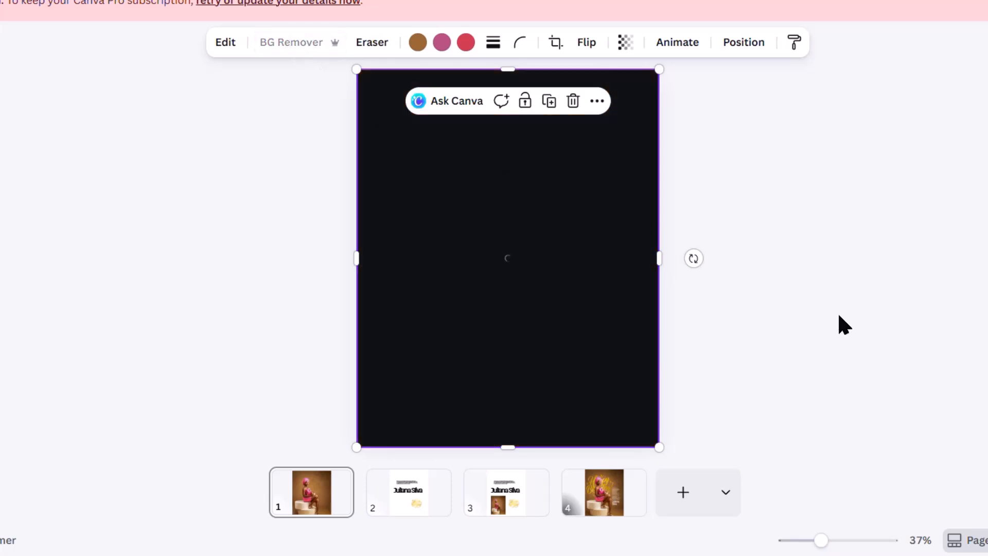
- Move the golden Happy Birthday lettering from page 2 to page 1 and enlarge it across the woman's head and upper body
click(419, 503)
click(570, 339)
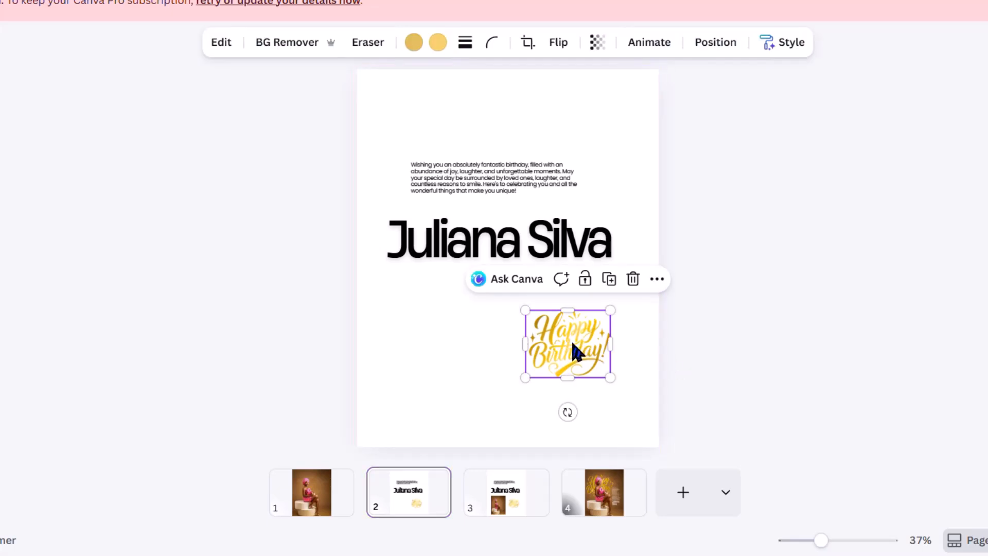
drag(576, 339, 340, 497)
drag(589, 353, 476, 167)
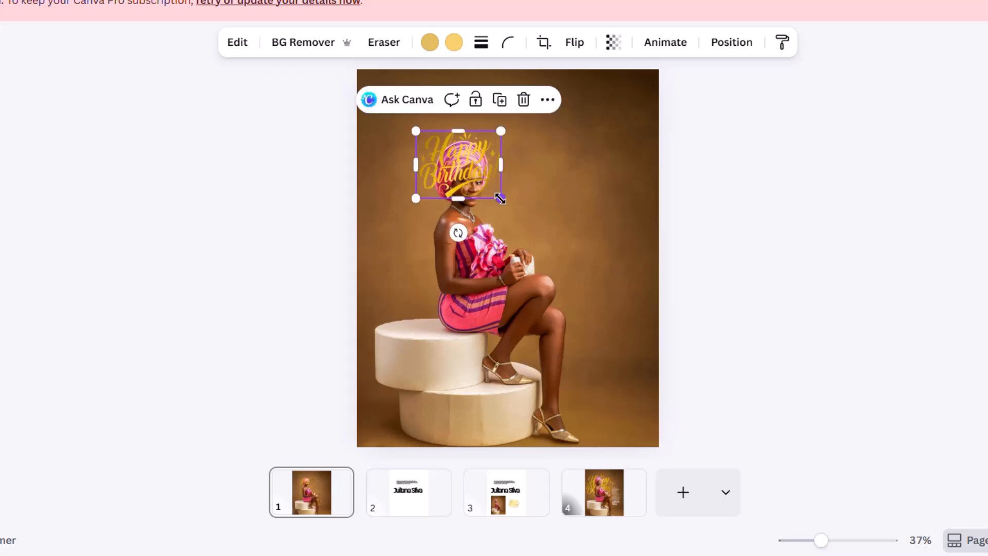
drag(503, 200, 661, 262)
drag(555, 220, 505, 201)
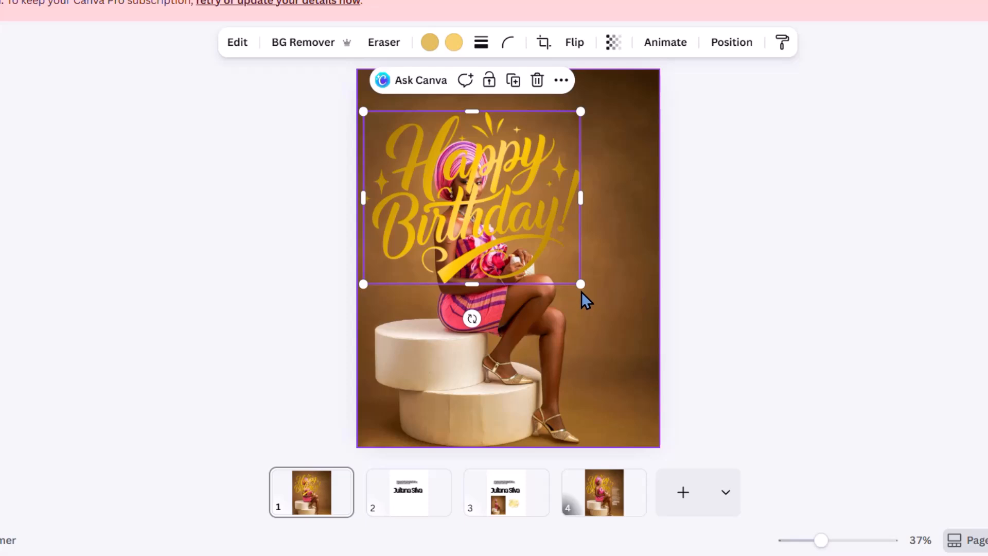
drag(551, 245, 554, 244)
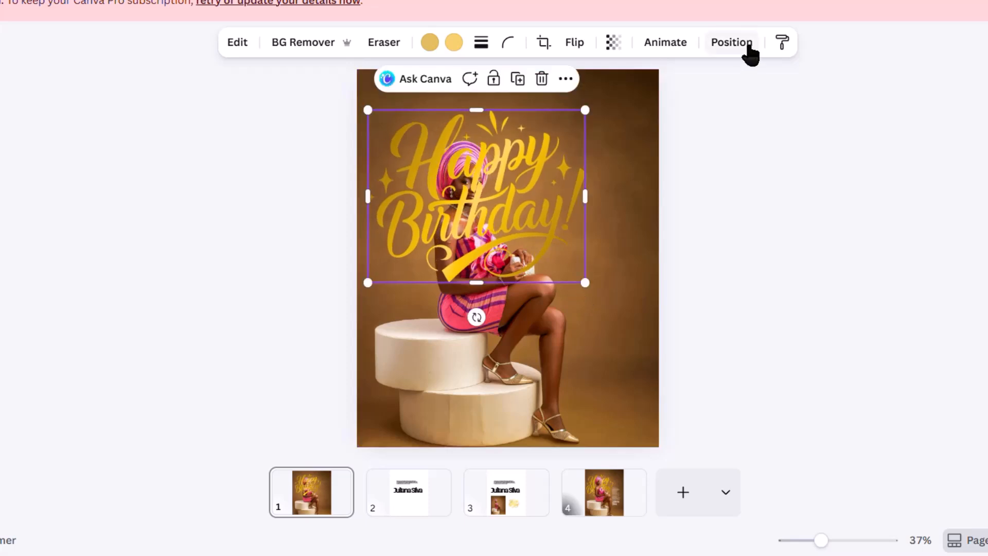
- Reorder the layers so the Happy Birthday lettering sits between the two copies of the photo
click(745, 42)
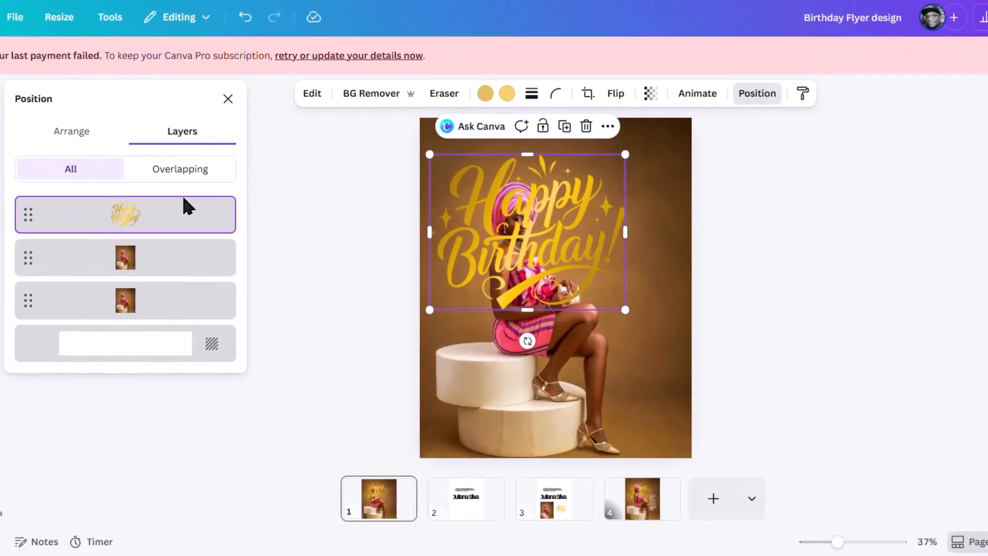
drag(177, 216, 176, 281)
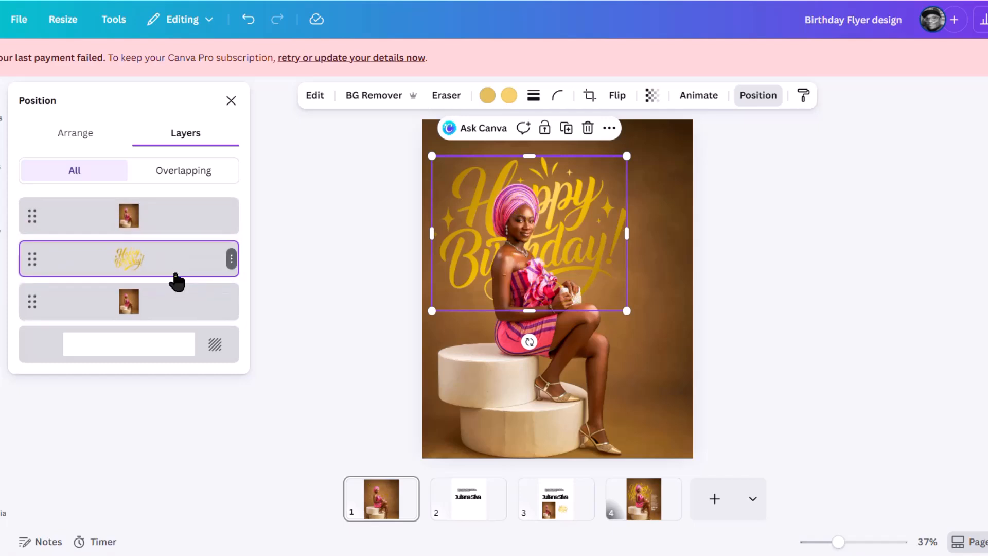
- Shift the top cutout photo away from the original beneath it, and undo the move
click(151, 224)
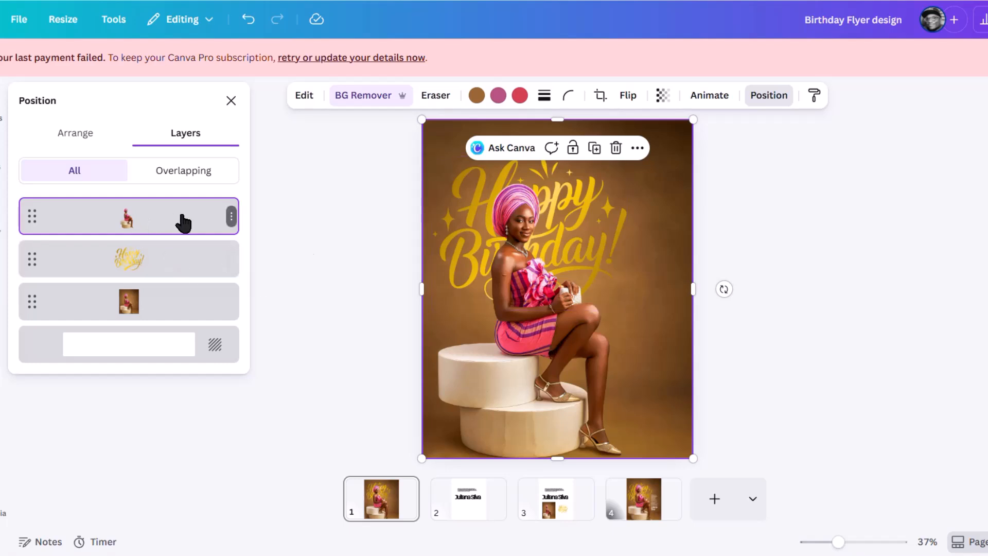
drag(549, 308, 542, 283)
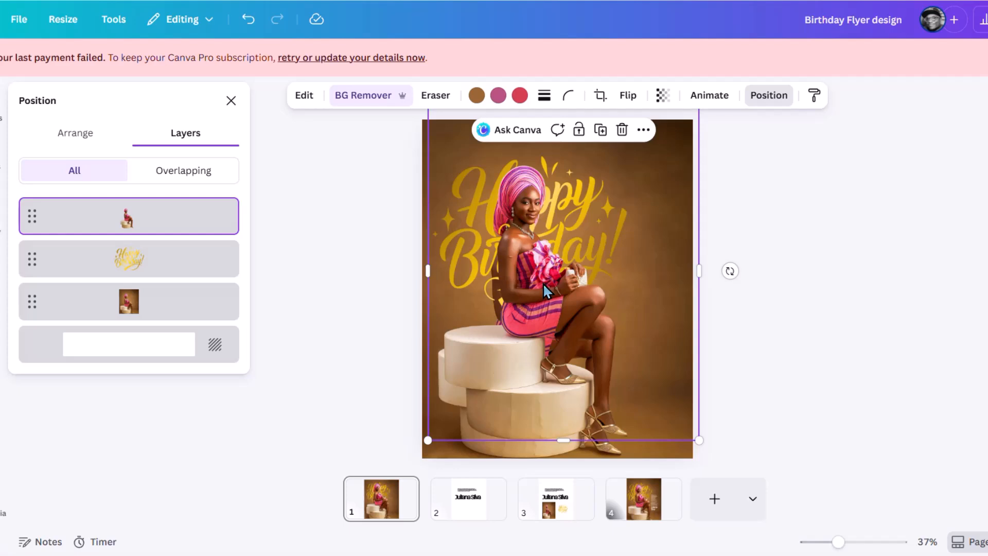
key(ctrl+z)
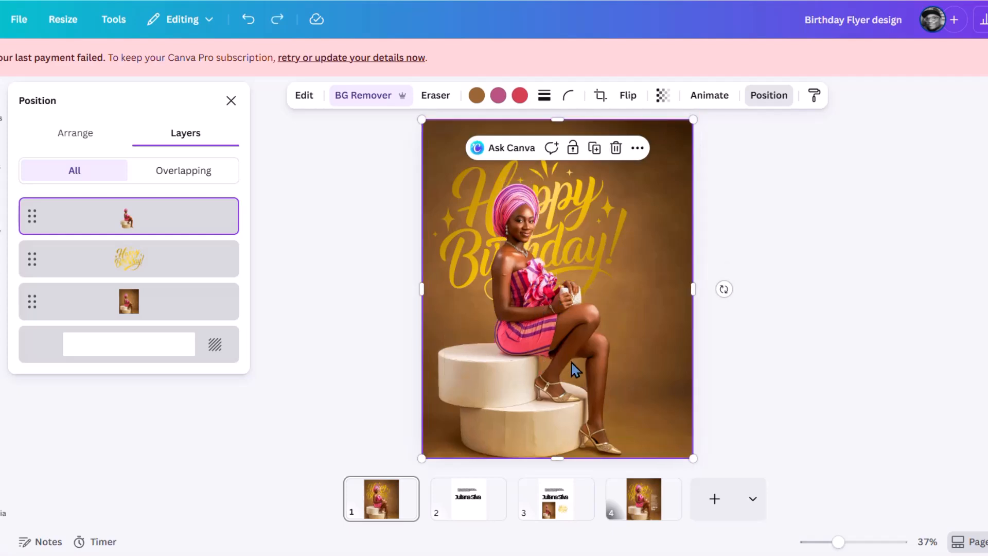
- Move the birthday wishes paragraph from page 2 to page 1 and place it as a narrow column to the right of the woman
click(463, 507)
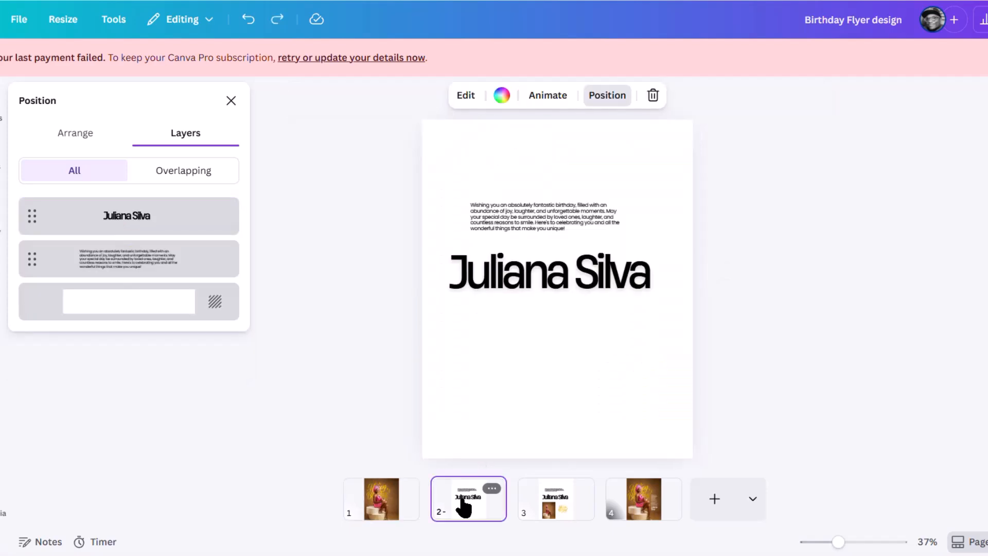
click(597, 288)
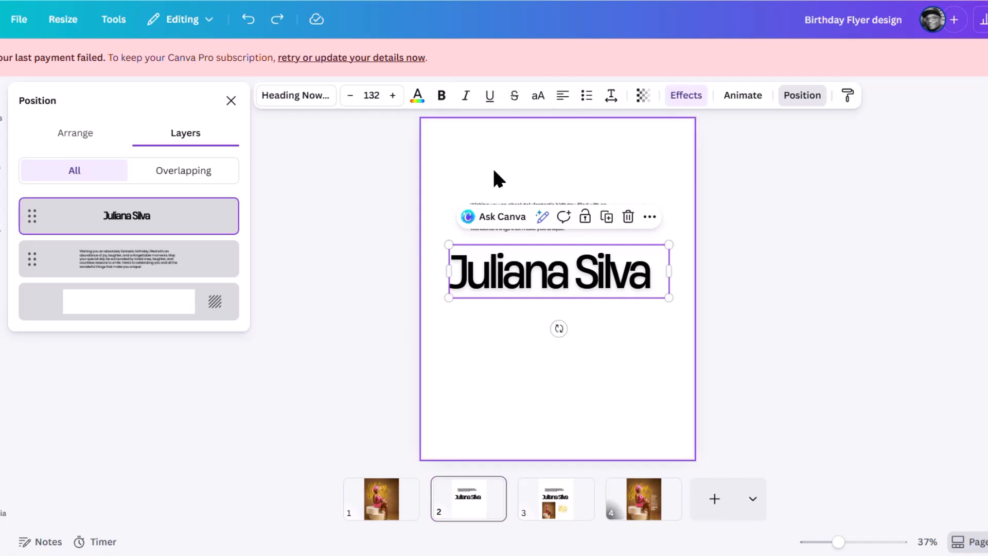
click(562, 213)
drag(526, 222, 393, 505)
drag(621, 216, 647, 307)
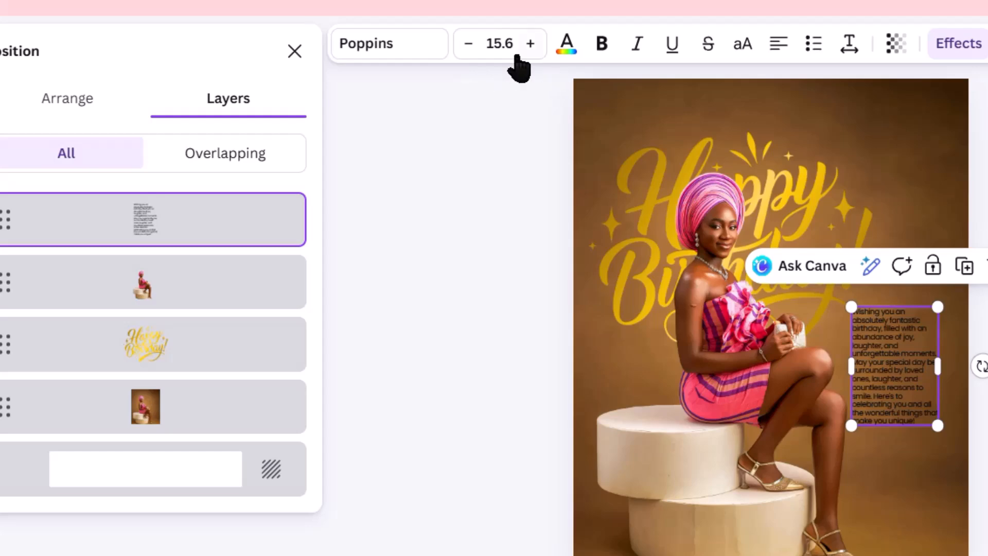
- Colour the birthday wishes paragraph white and check its letter and line spacing
click(568, 44)
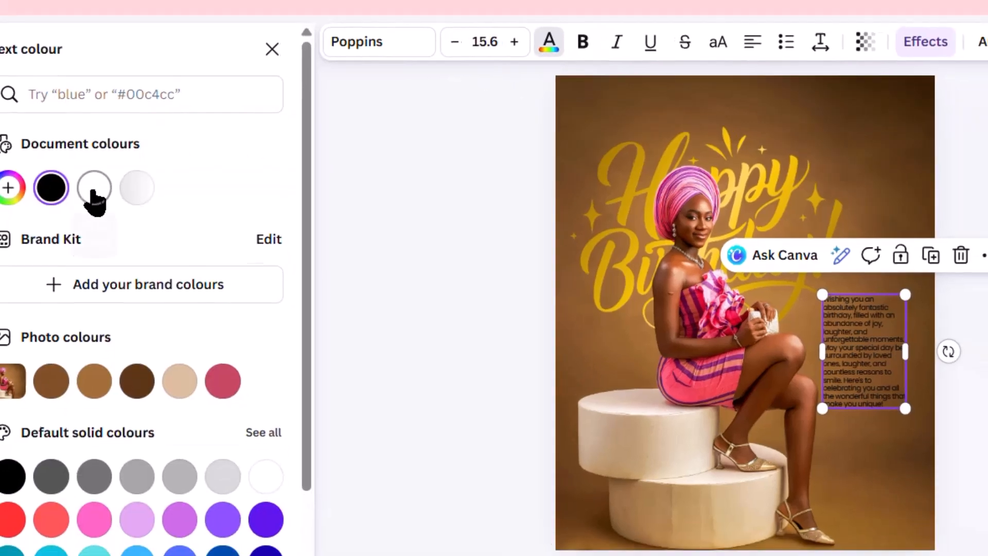
click(93, 195)
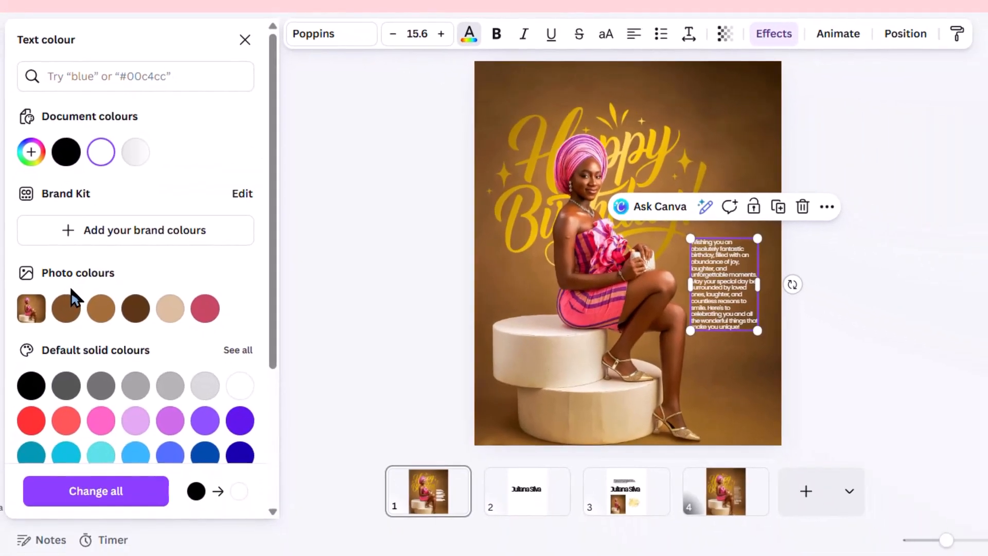
click(688, 36)
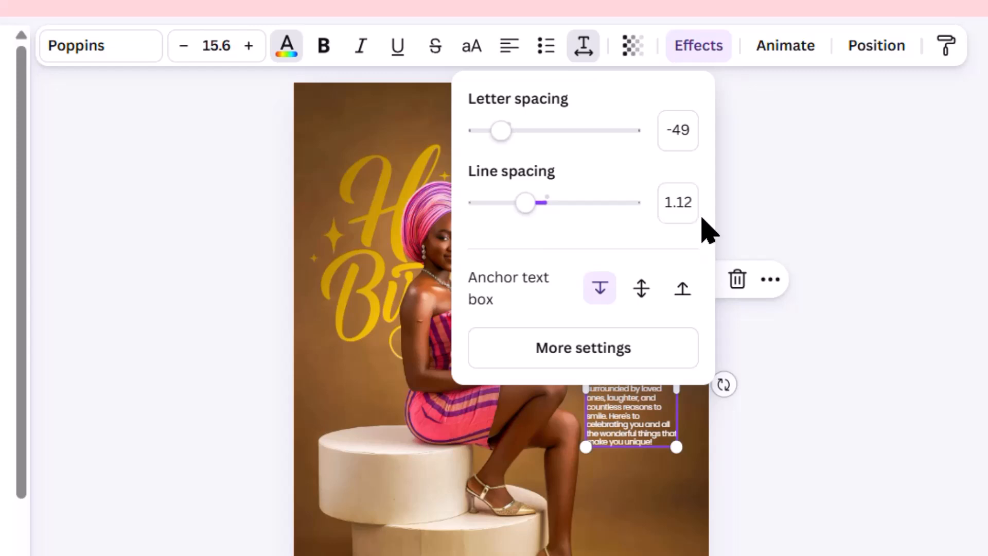
click(853, 129)
click(860, 377)
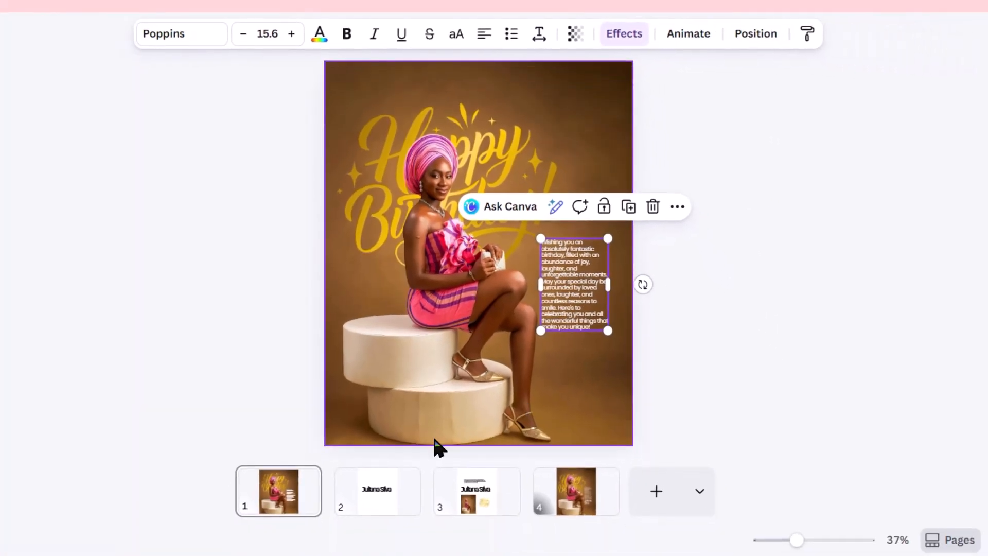
- Move the celebrant's name from page 2 to page 1 and narrow its text box so it wraps onto two lines
click(379, 507)
click(498, 269)
drag(499, 269, 276, 494)
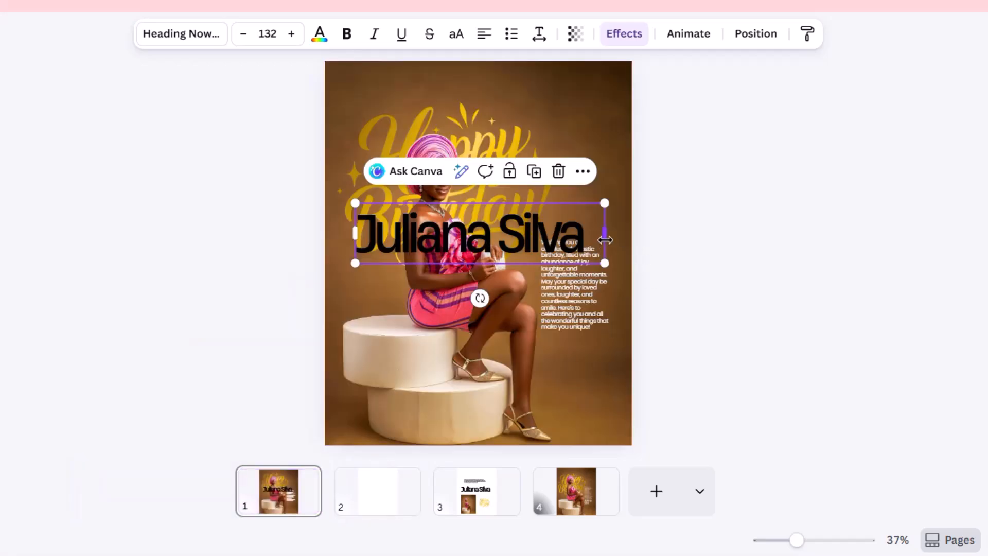
drag(602, 234, 526, 256)
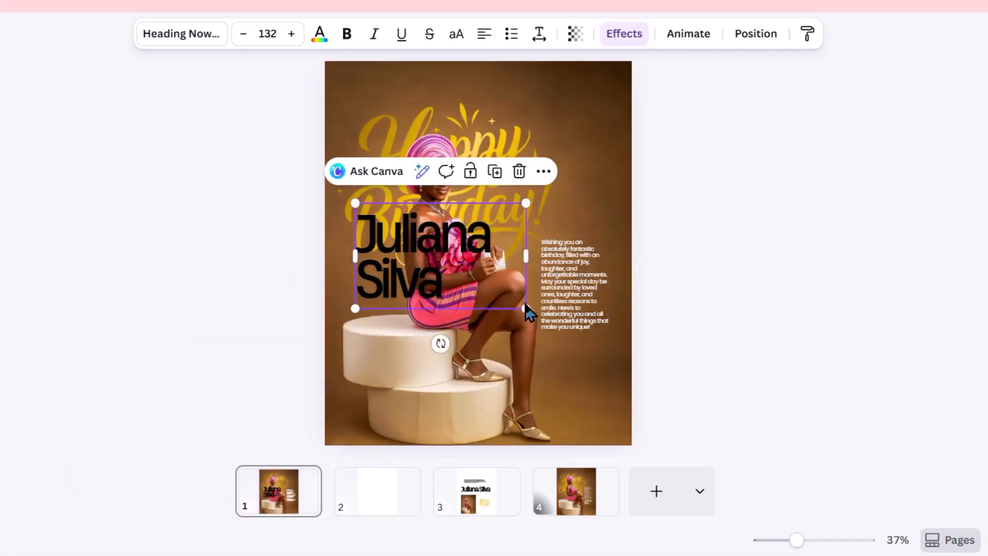
key(Return)
- Shrink the name text to about size 70.5 and place it directly beneath the birthday wishes paragraph
drag(525, 309, 495, 291)
click(514, 266)
drag(414, 233, 603, 355)
drag(678, 414, 629, 384)
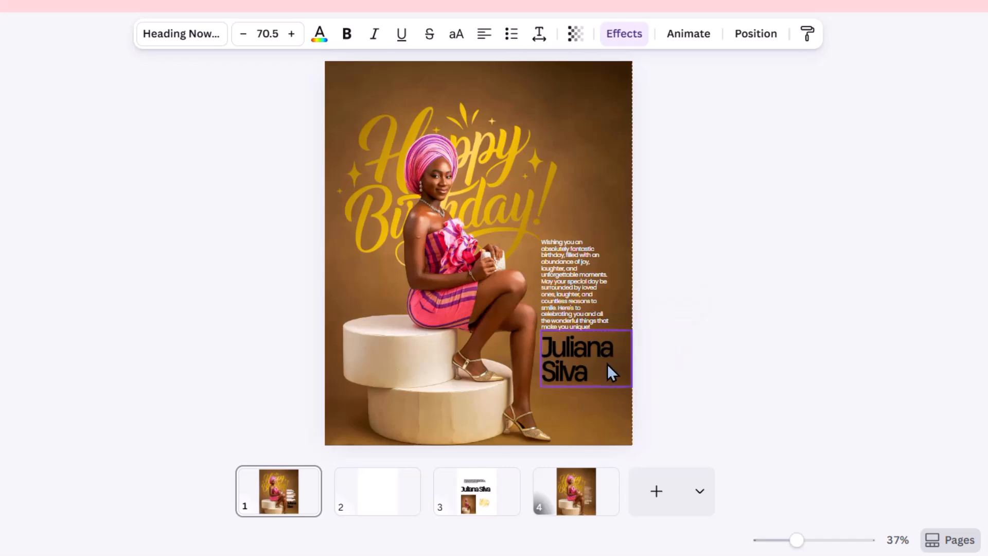
- Check the styles of the name's Heading Now 61-68 font and its letter and line spacing
click(172, 34)
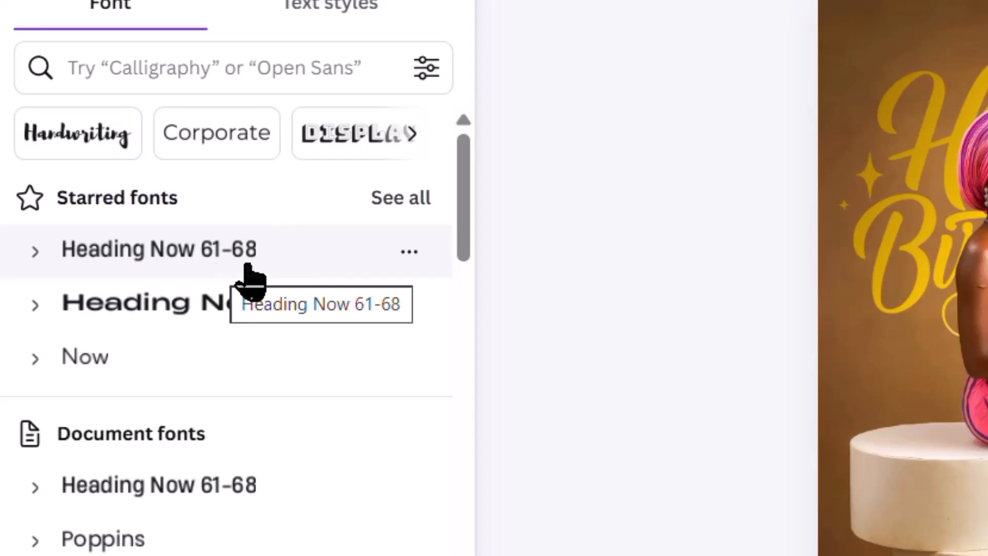
click(37, 251)
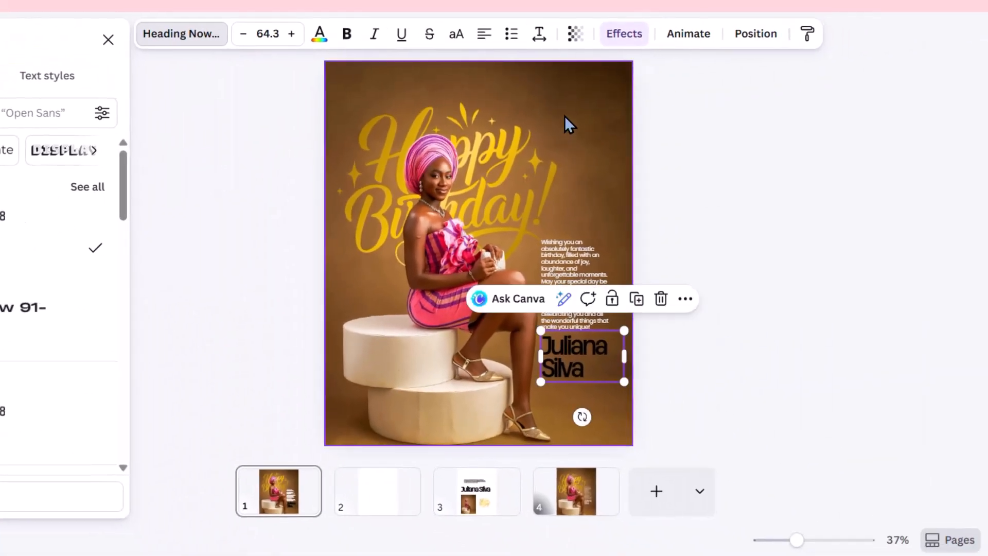
click(540, 43)
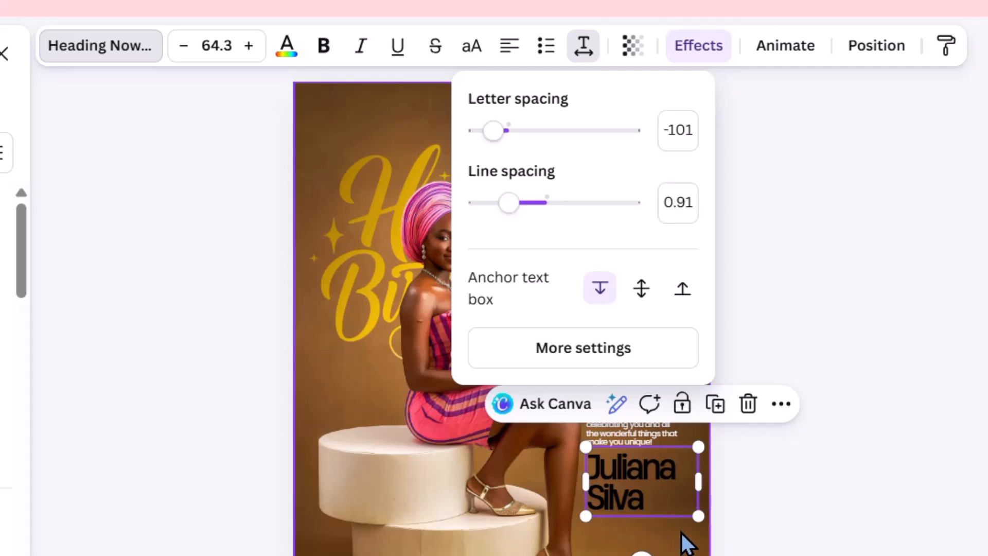
- Colour the celebrant's name with the document's 90° linear gradient from #e4e4e4 to #ffffff
click(706, 549)
click(690, 523)
click(645, 486)
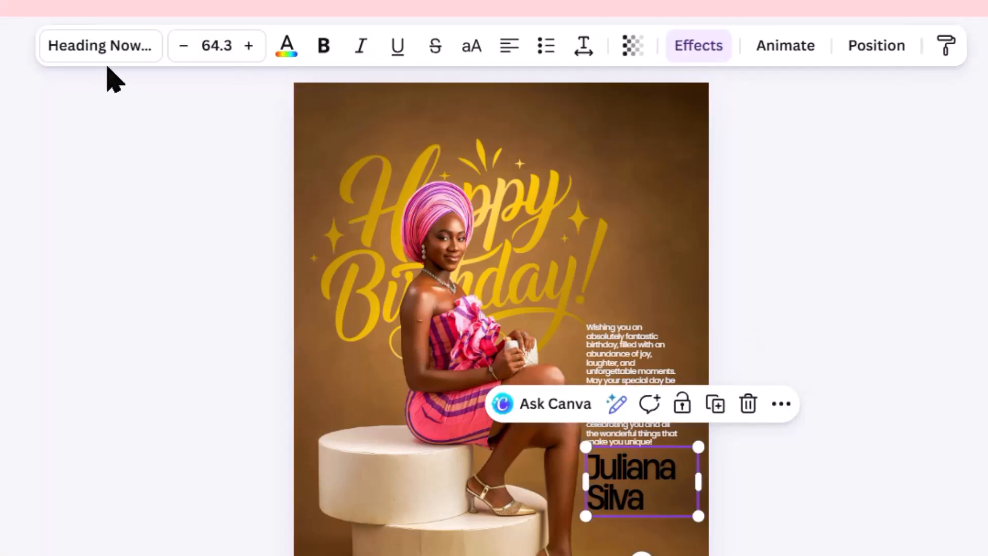
click(287, 45)
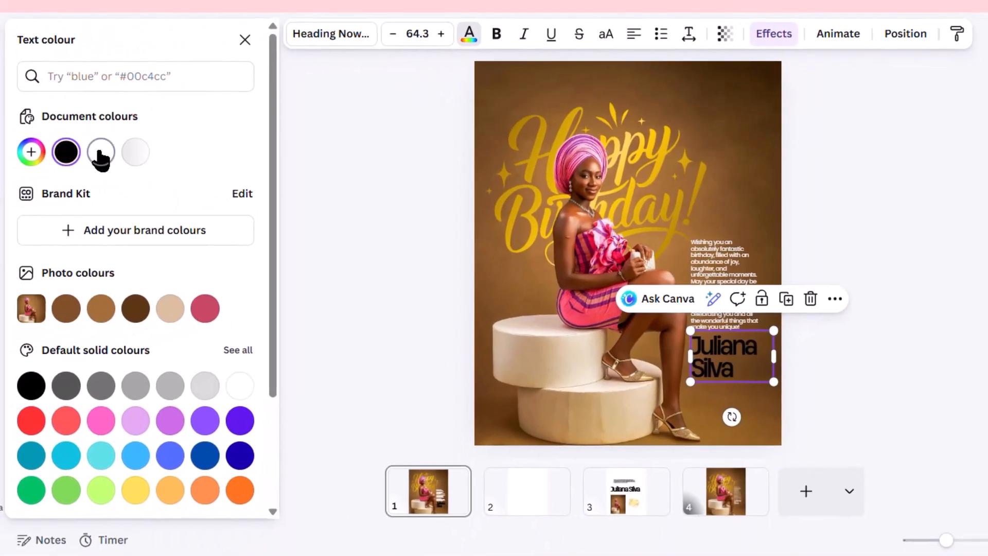
click(101, 152)
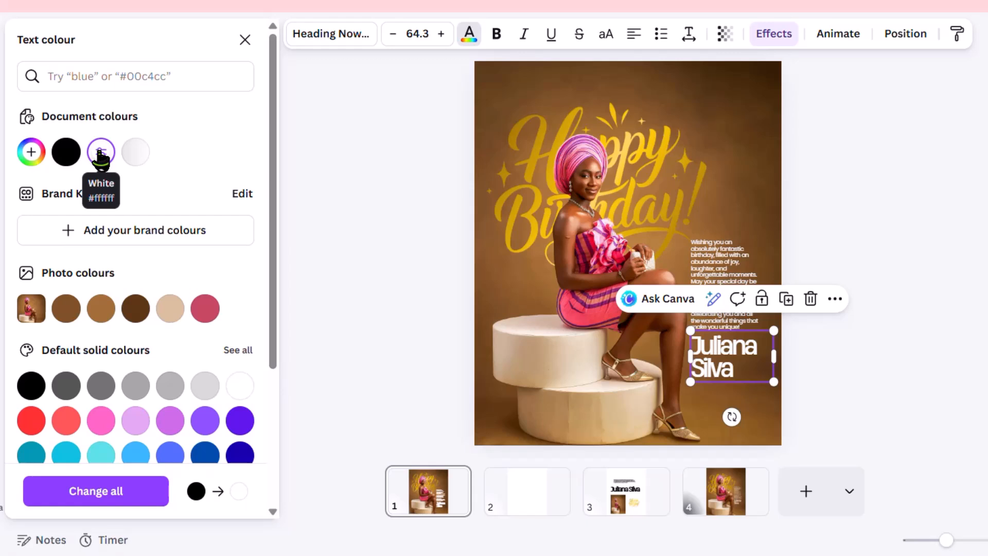
click(136, 153)
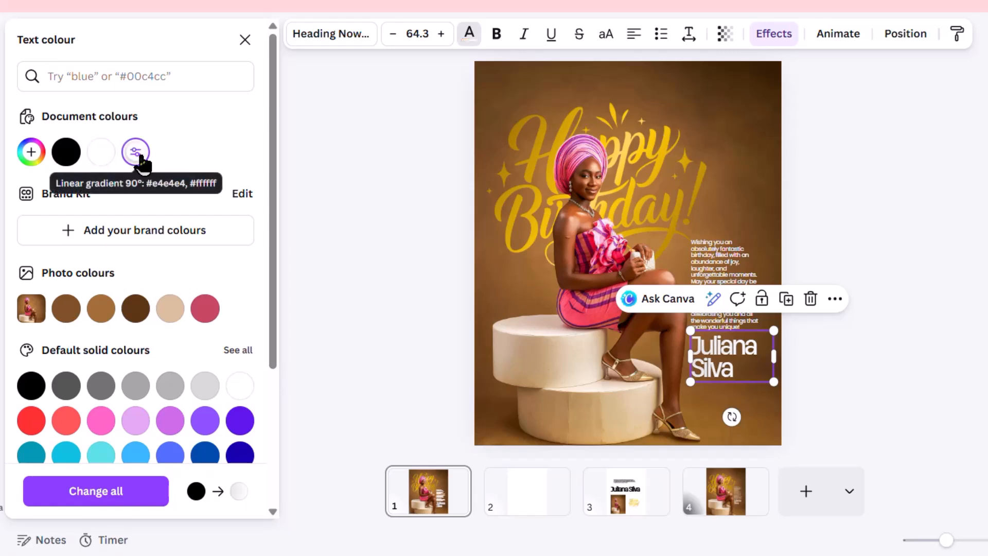
- Examine the name's gradient colours and style, including the hex code of its first colour stop
click(31, 155)
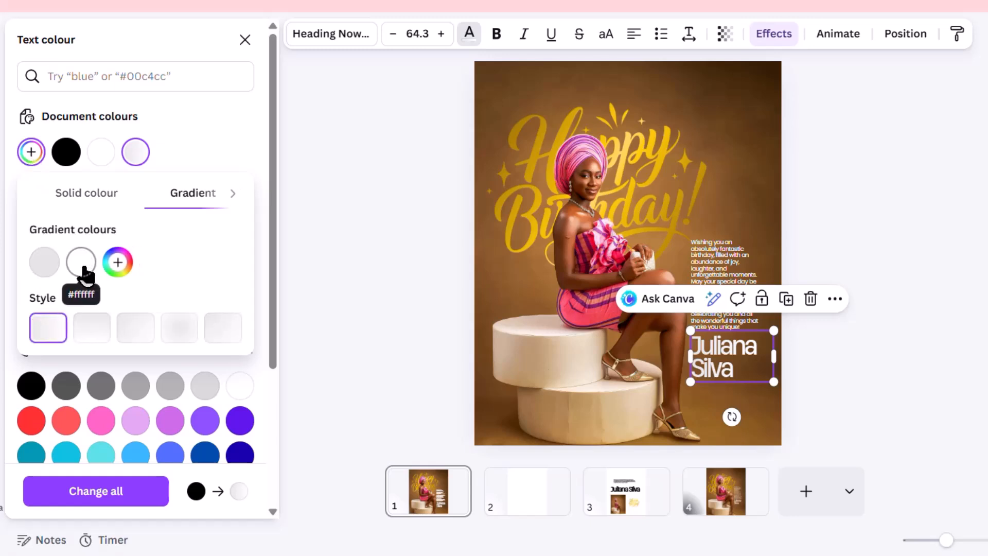
click(44, 262)
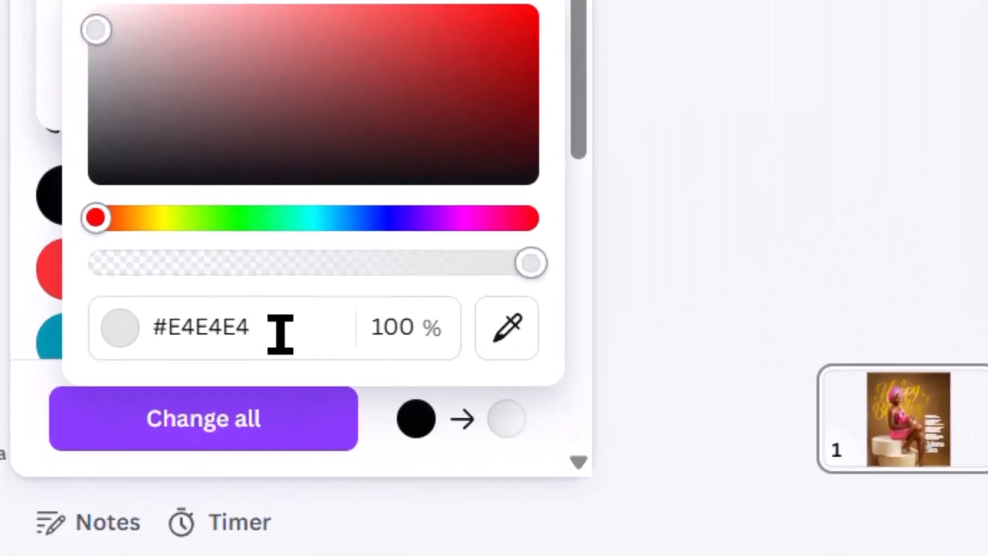
drag(132, 449, 63, 449)
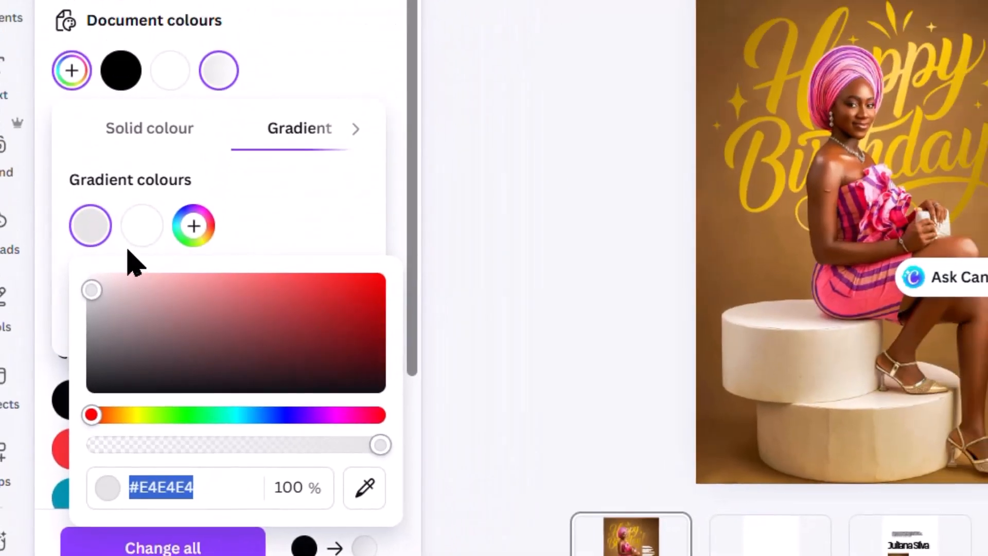
click(140, 231)
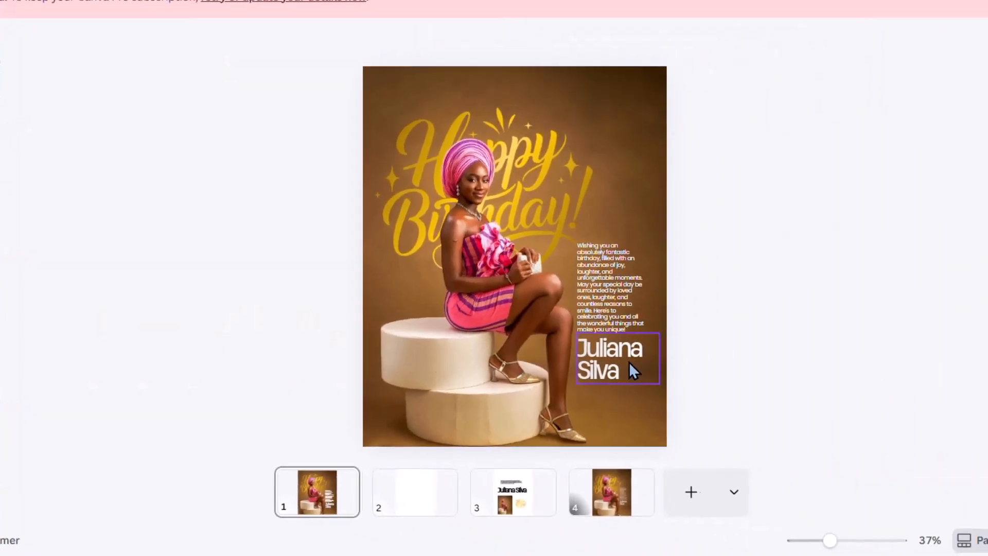
- Shrink the celebrant's name slightly and nudge the wishes paragraph up to leave a small gap above the name
click(659, 383)
drag(658, 384, 654, 381)
click(606, 265)
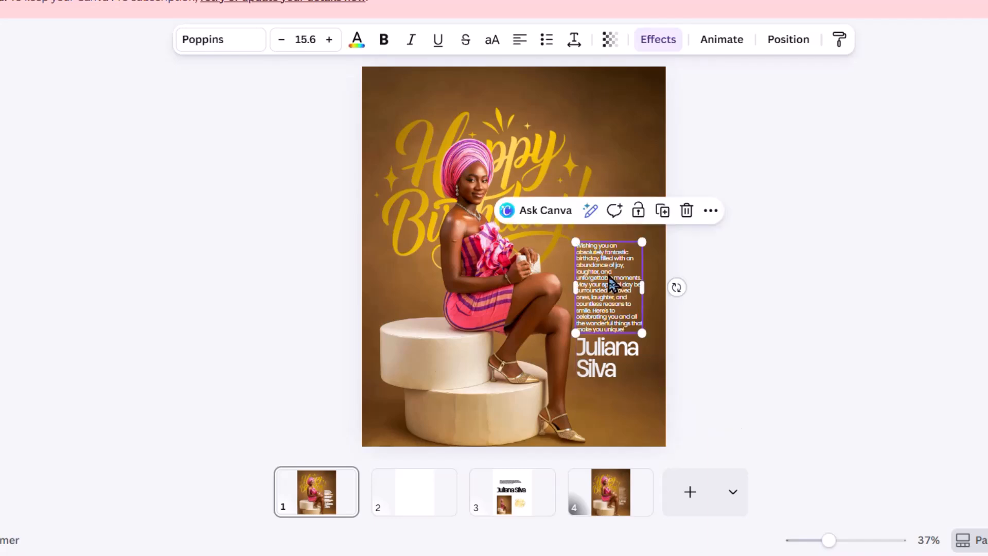
drag(614, 285, 613, 279)
click(789, 320)
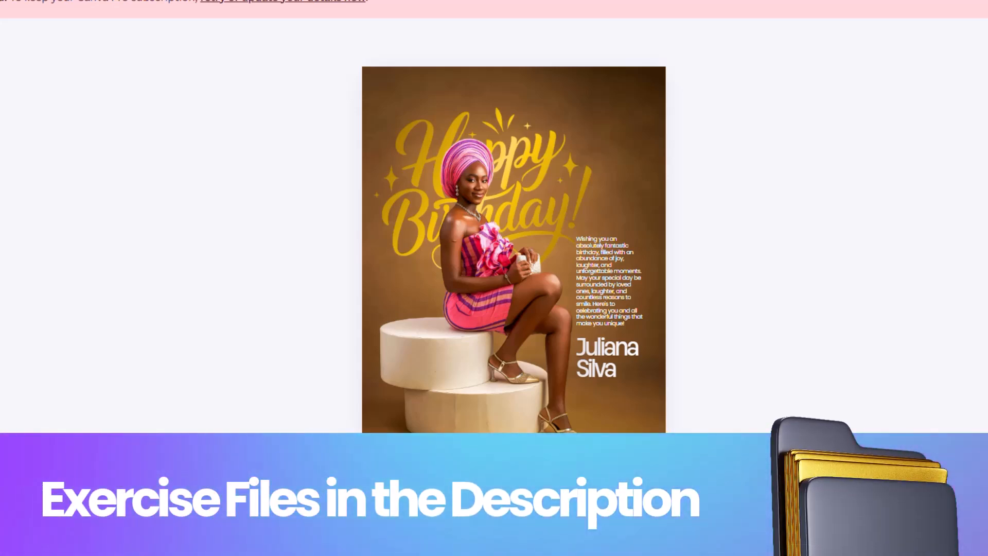
- Go to page 3 to view the flyer's source text, photo and Happy Birthday lettering
click(514, 501)
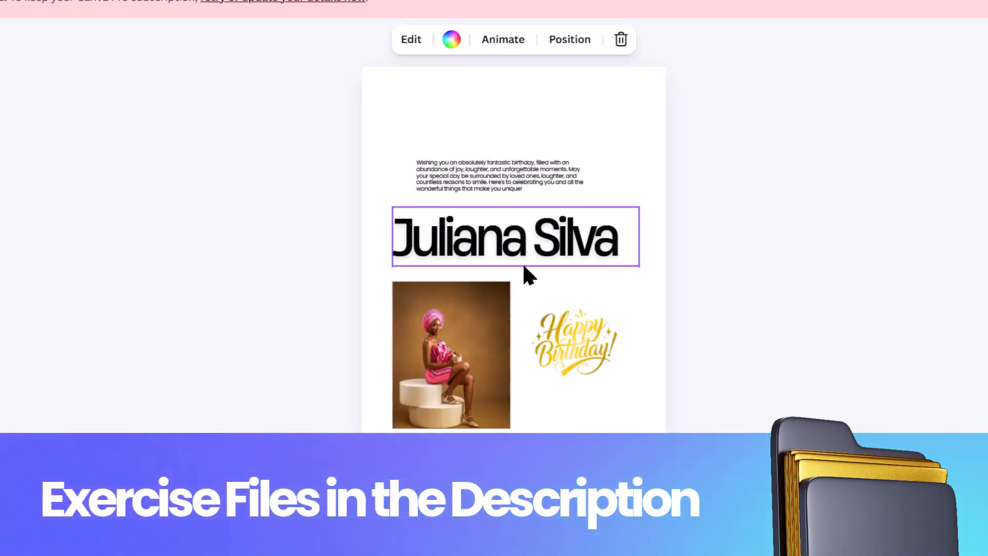